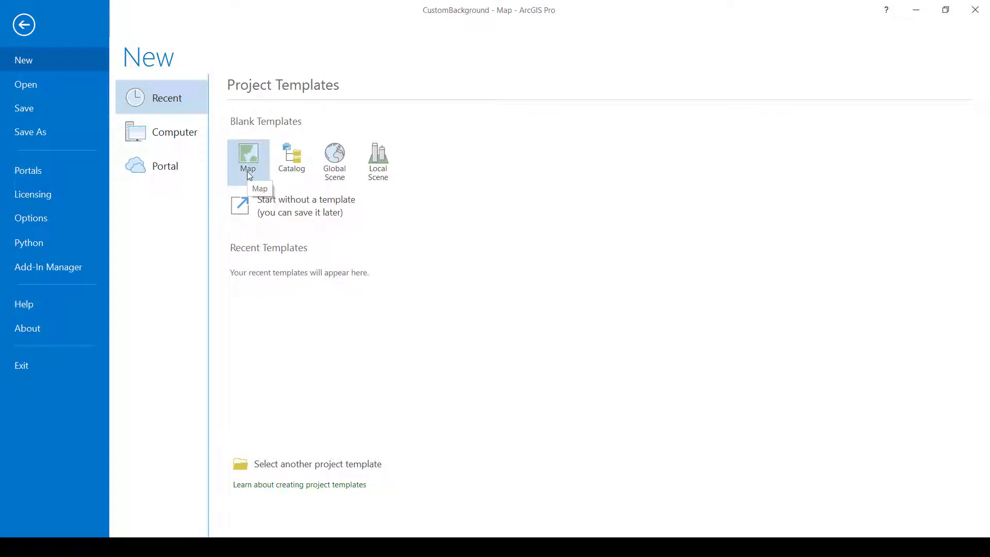
Create a new Map-template project named CustomBackgroundforAccess, closing the old project without saving
click(251, 155)
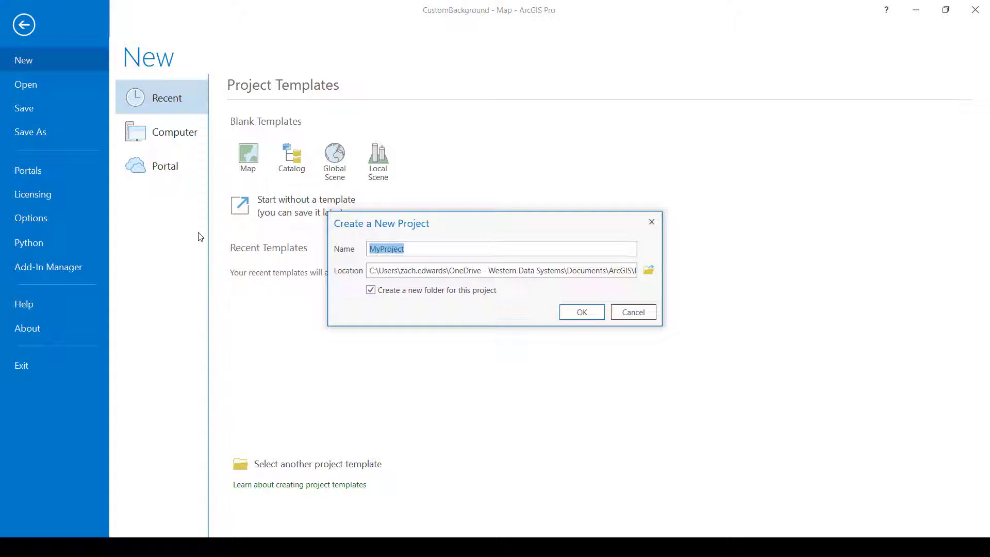
text(CustomBackgroundforAccess)
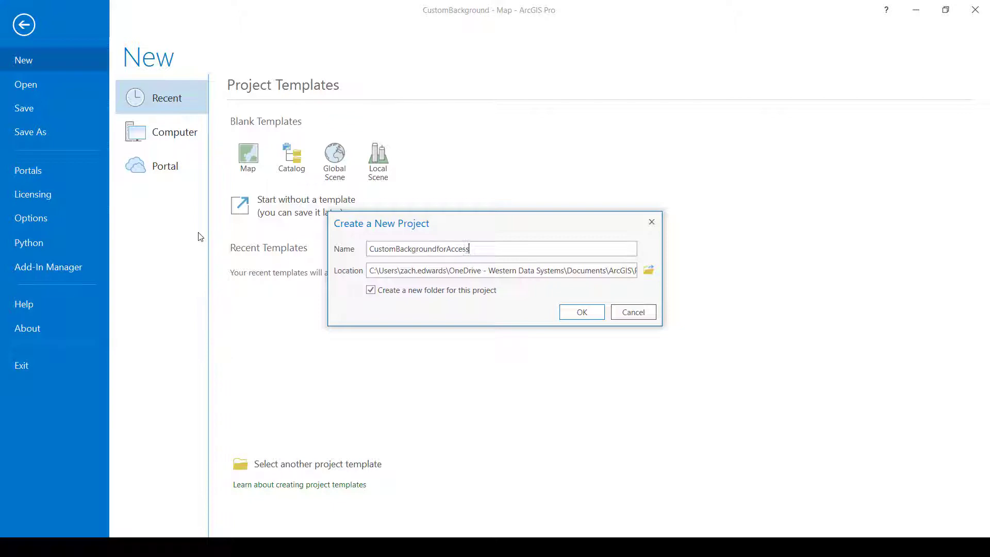
key(Return)
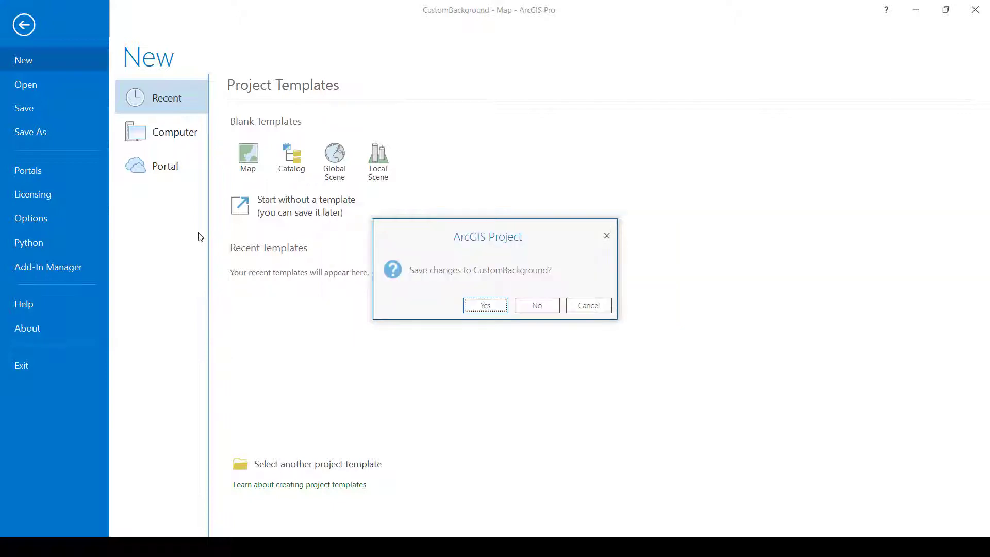
click(531, 306)
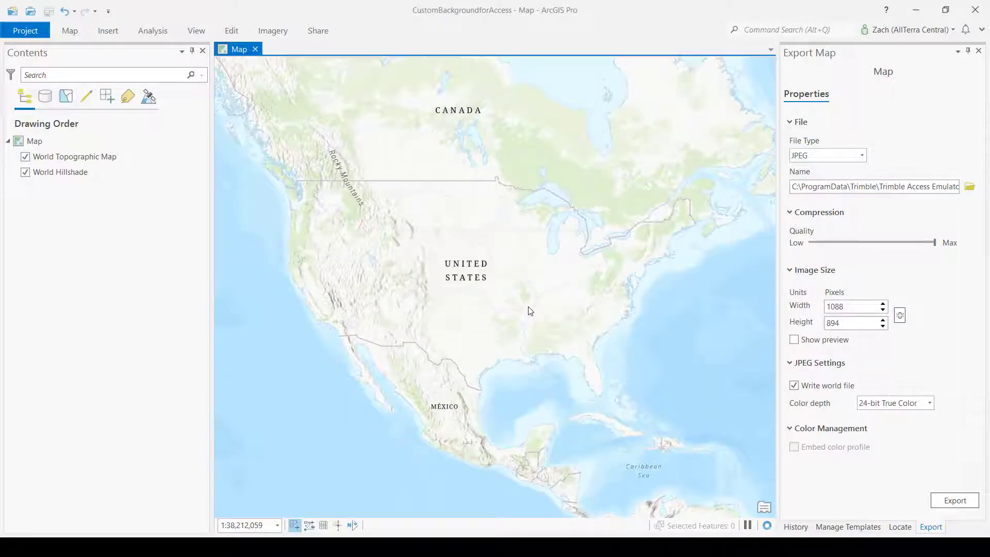
In the map's coordinate system settings, expand Projected > State Plane > NAD 1983 (2011) (US Feet)
double_click(57, 138)
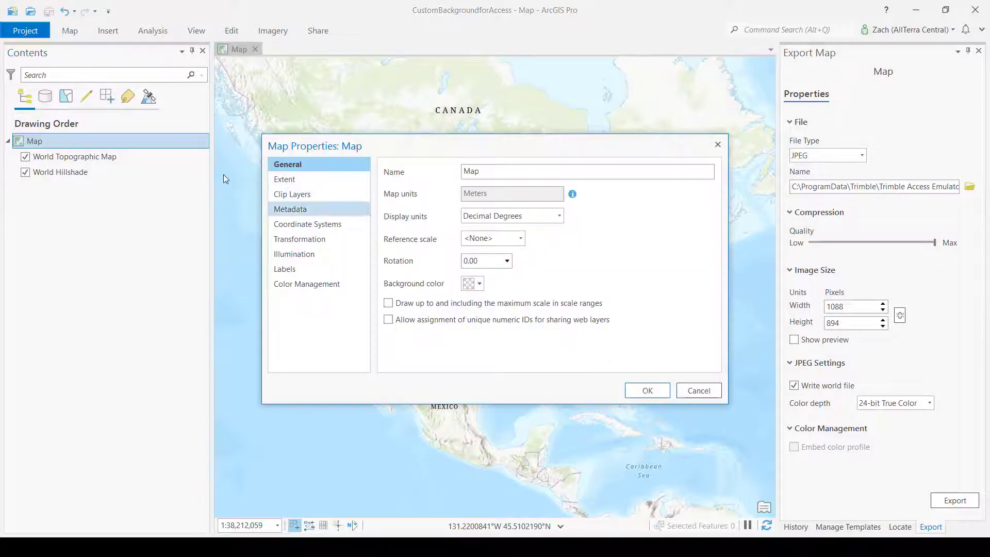
click(338, 225)
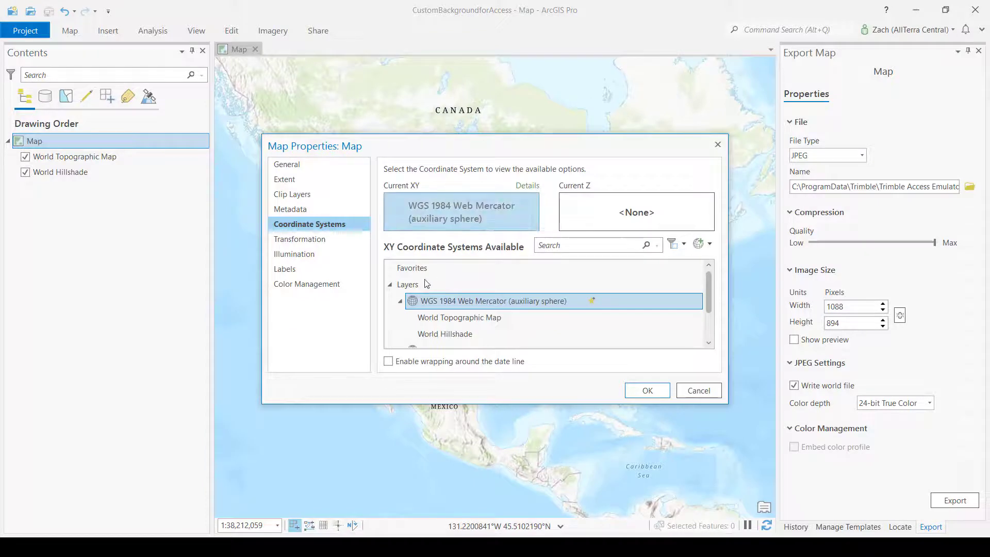
click(390, 284)
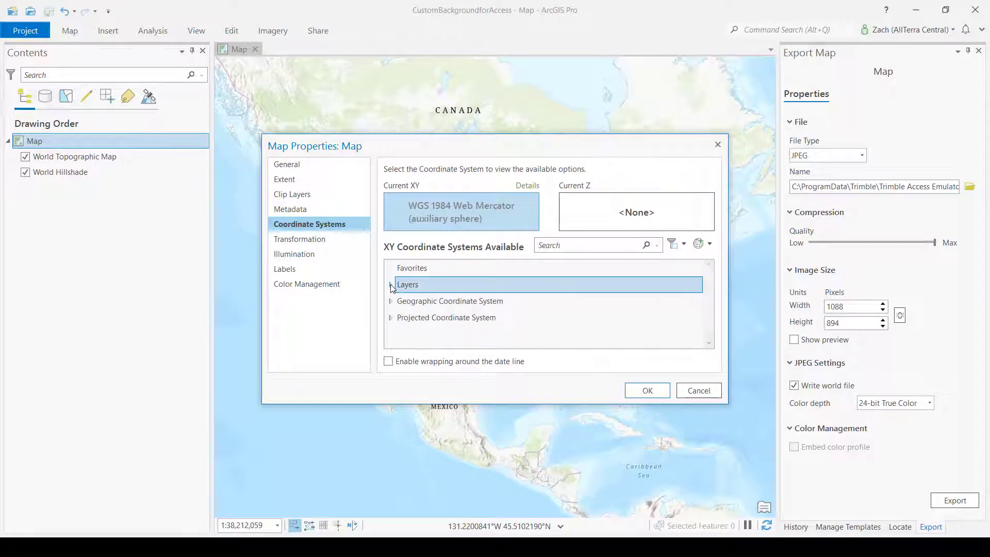
click(392, 318)
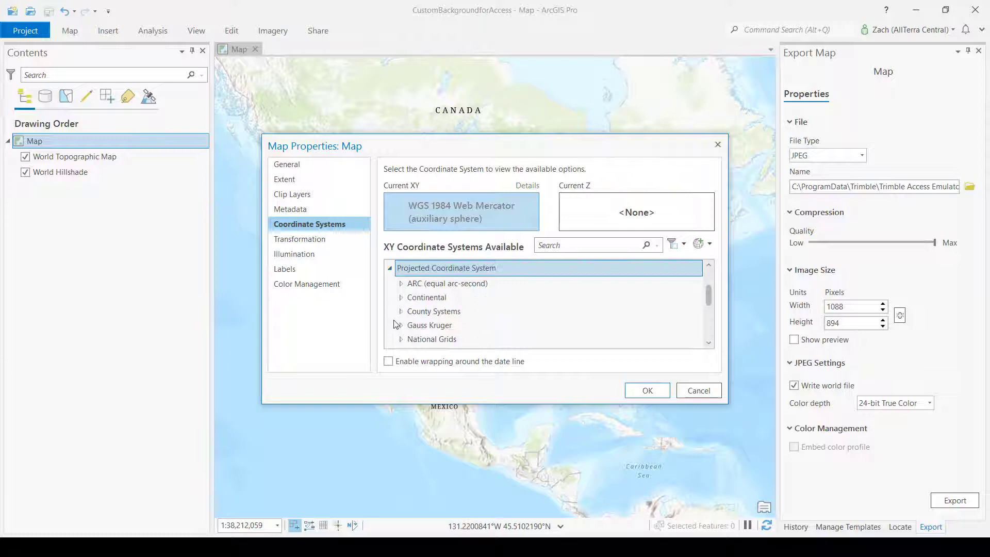
scroll(399, 319, down, 3)
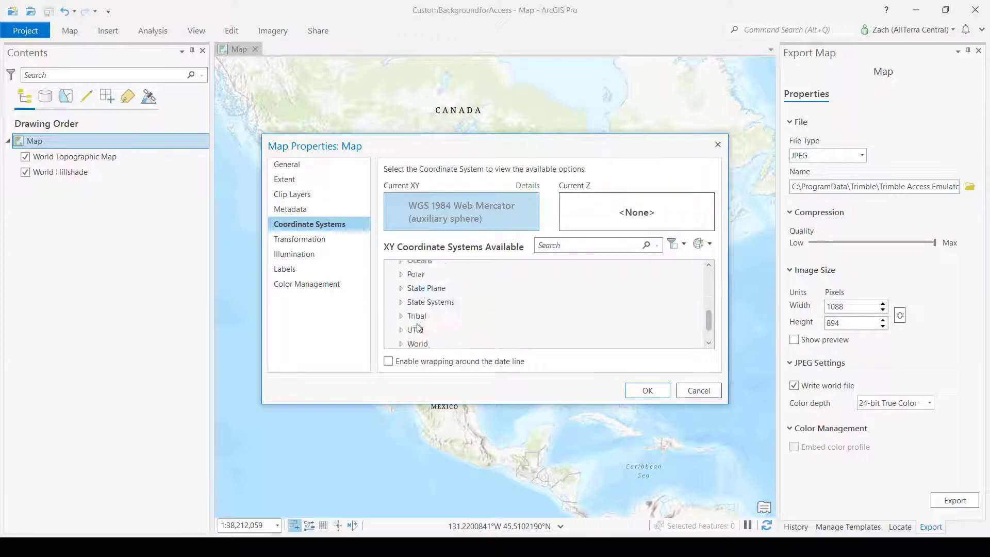
click(402, 288)
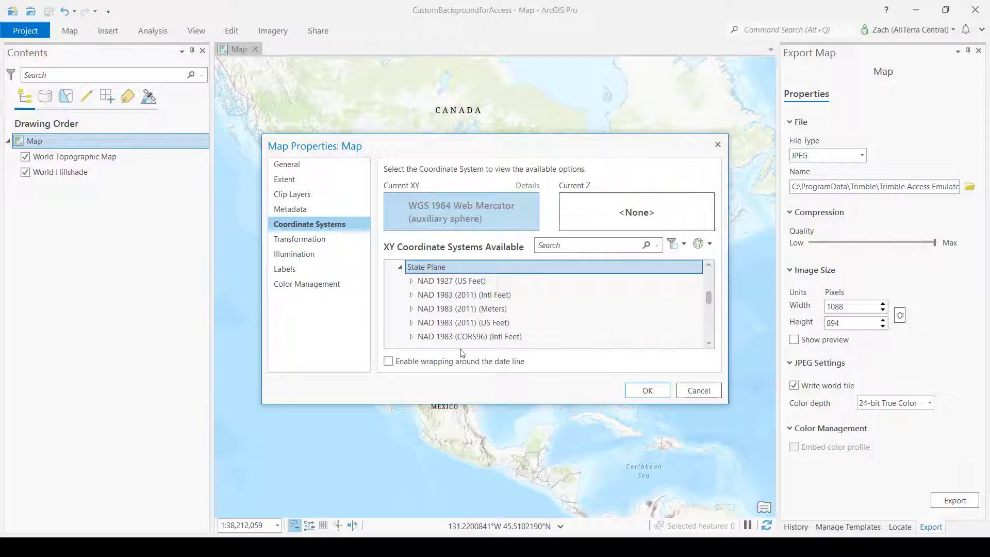
scroll(480, 335, down, 1)
click(498, 309)
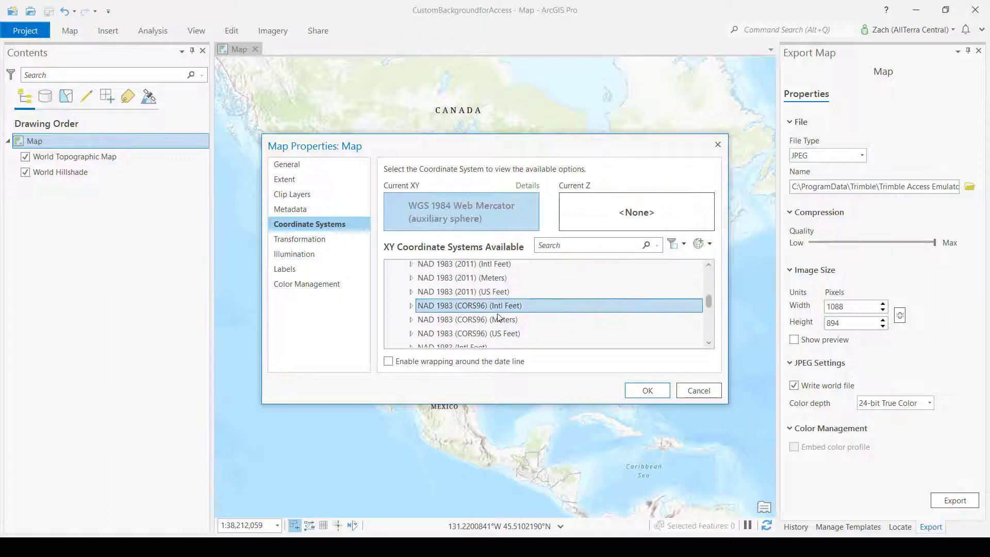
click(411, 292)
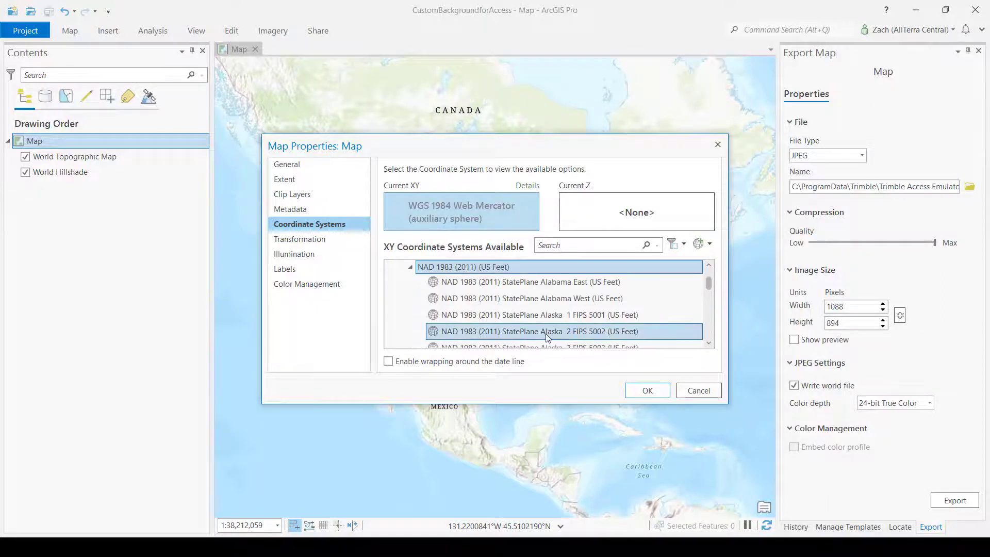
Select NAD 1983 (2011) StatePlane New Mexico Central FIPS3002 (US Feet) and apply it to the map
scroll(546, 333, down, 8)
scroll(546, 333, down, 15)
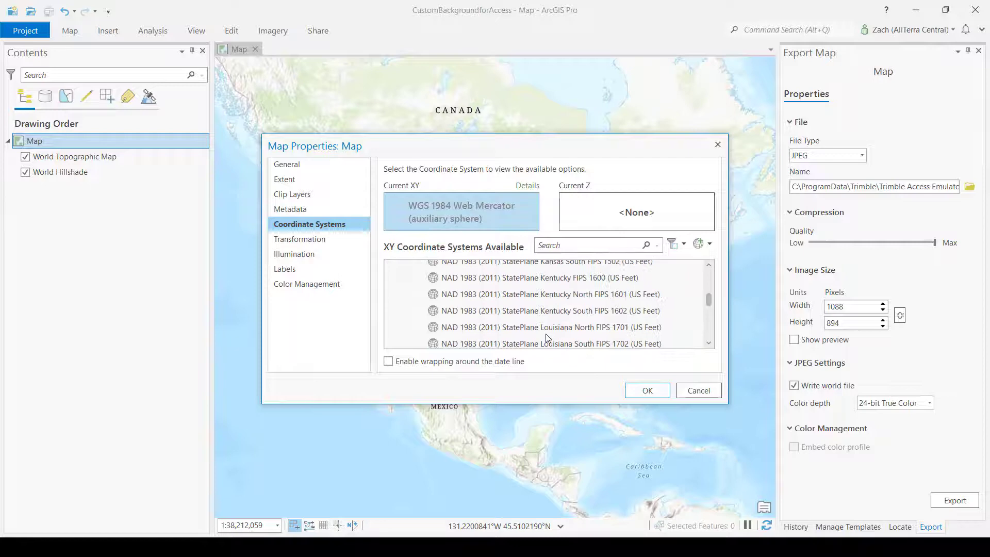
scroll(546, 333, down, 1)
scroll(578, 289, up, 2)
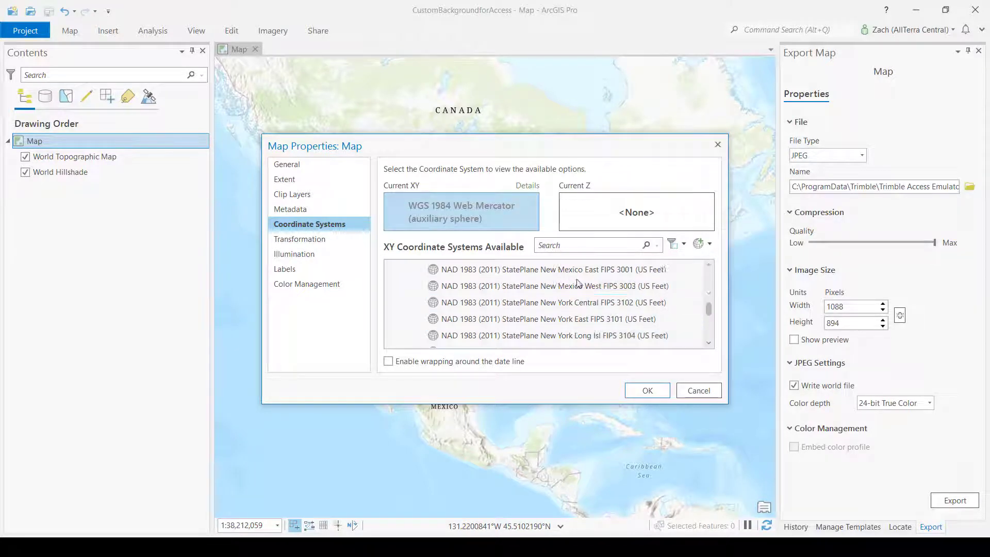
click(594, 286)
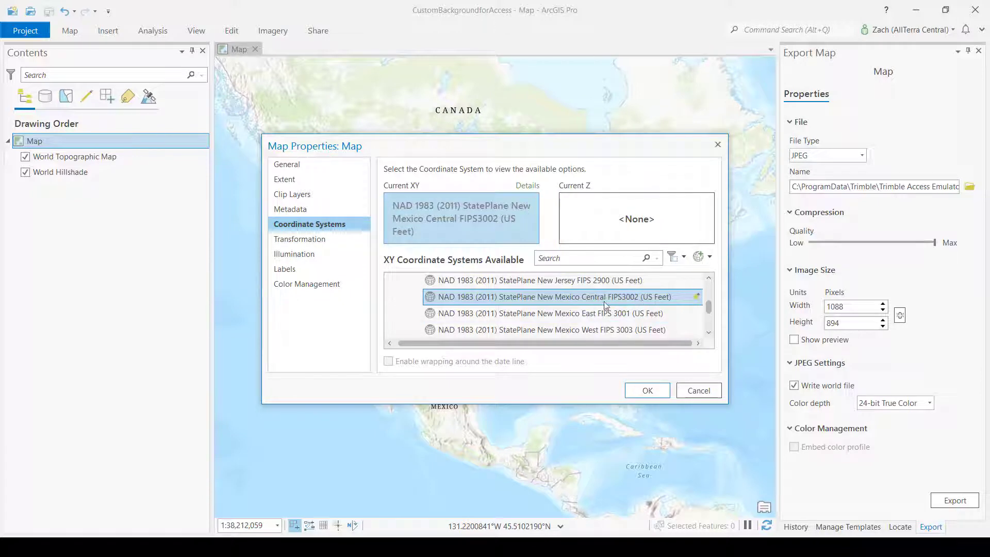
click(649, 392)
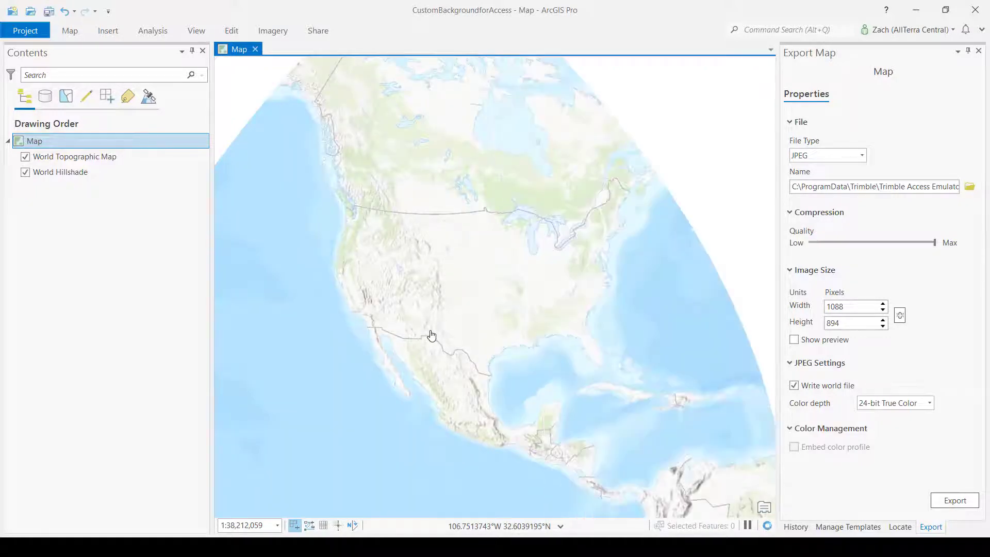
Zoom into Albuquerque and frame the northwest area around Volcano Vista, Keleher and Piedras Marcadas Canyon
scroll(426, 323, up, 3)
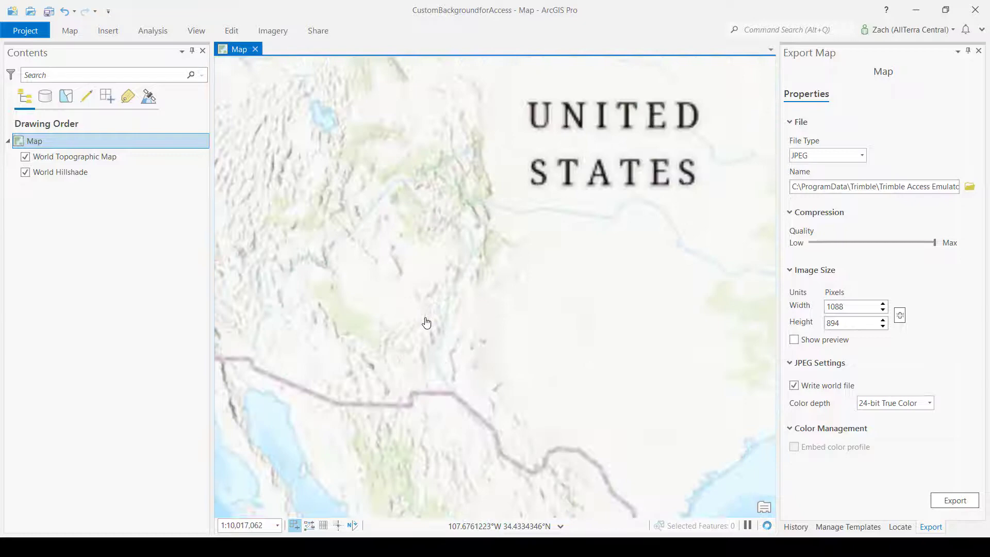
scroll(433, 330, up, 2)
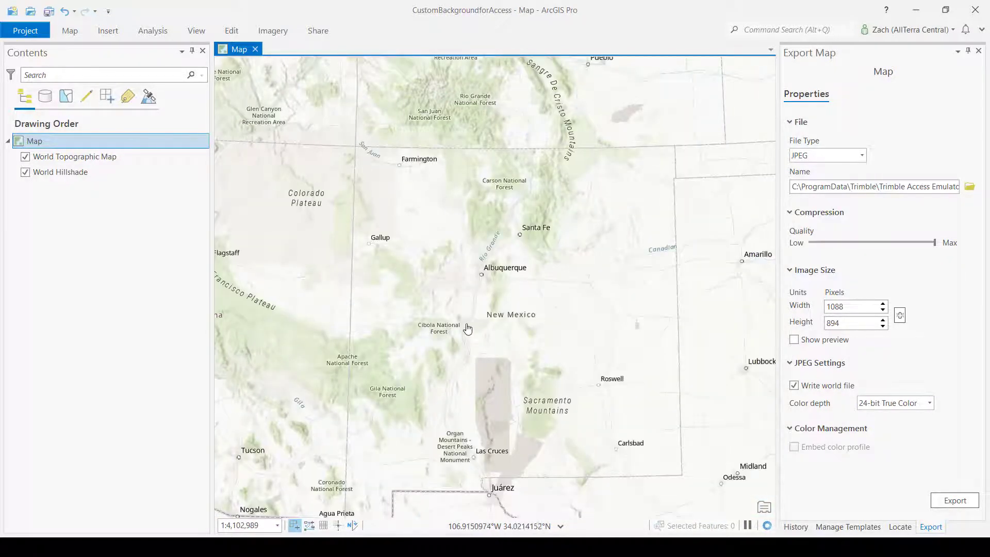
scroll(481, 275, up, 7)
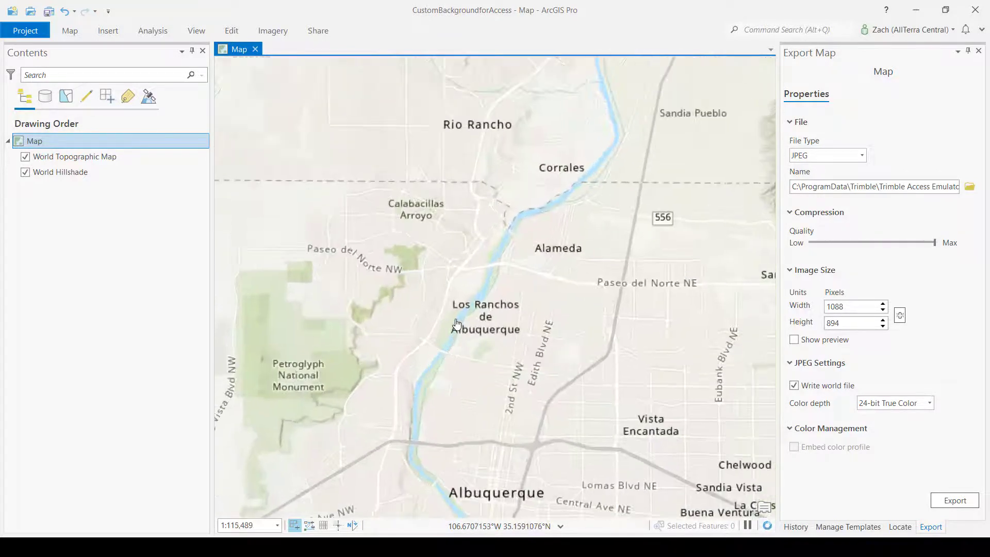
scroll(457, 324, up, 3)
drag(429, 274, 657, 464)
drag(493, 400, 669, 396)
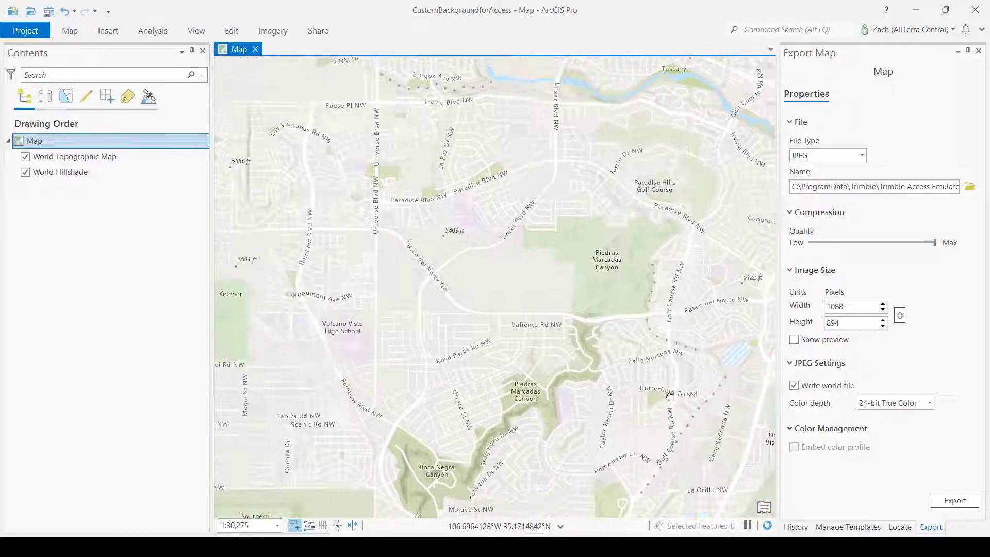
drag(394, 421, 575, 369)
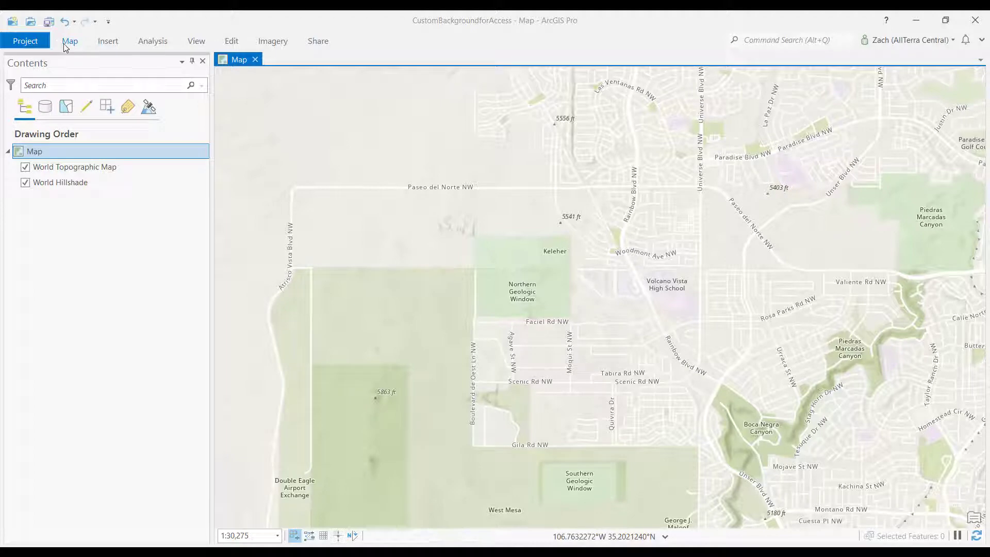
Set up Export Map with JPEG format and output path ending in Trimble Data\Projects\ATC-Zach\Map.jpg
click(318, 41)
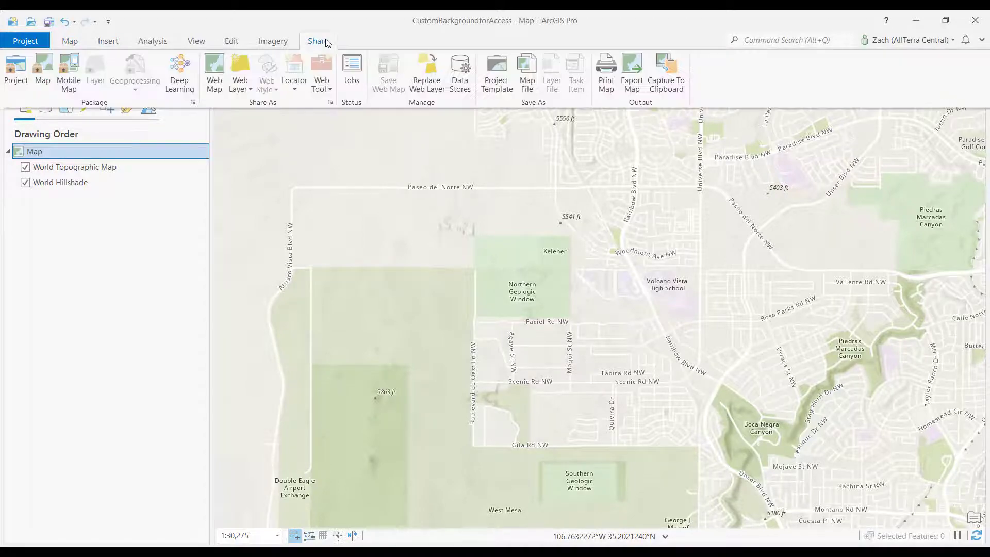
click(626, 86)
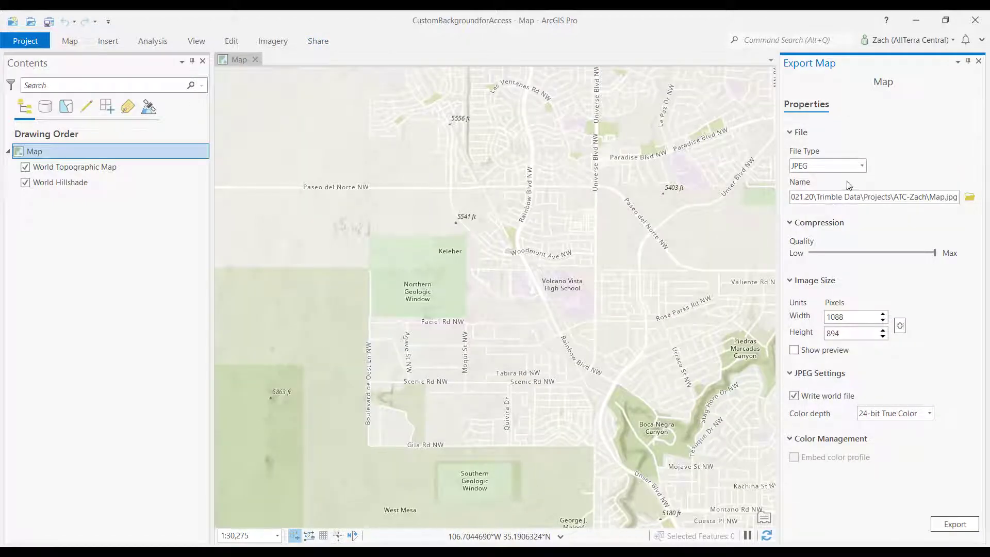
click(862, 166)
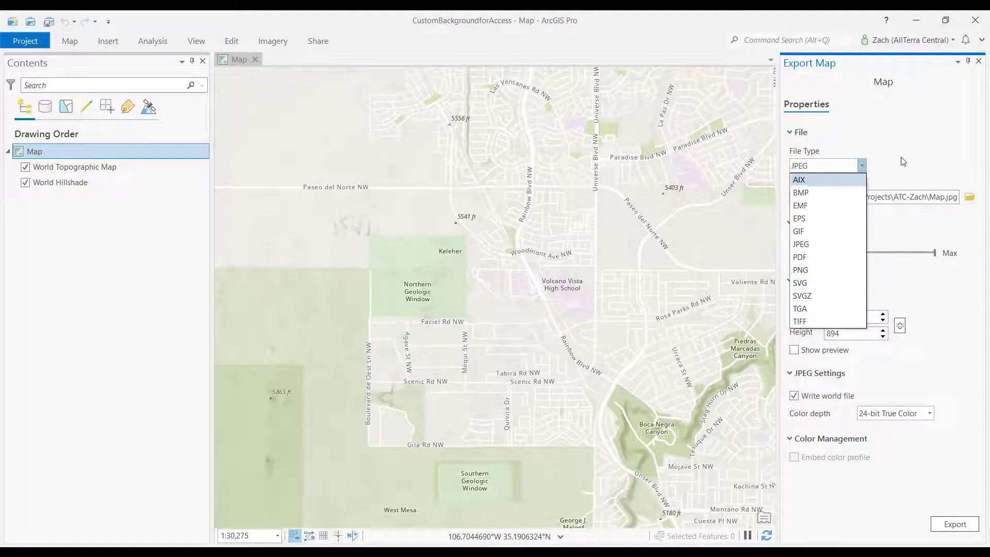
click(916, 173)
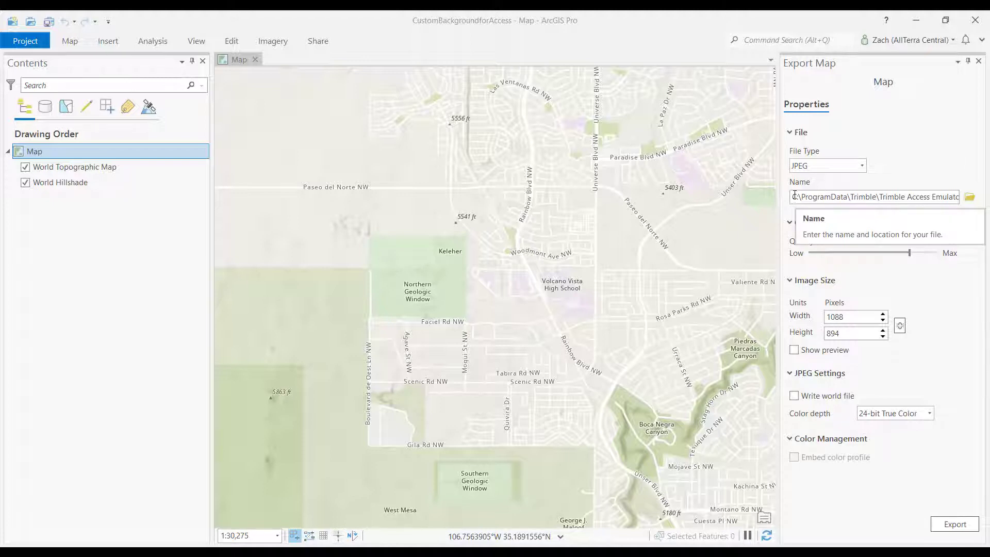
click(830, 197)
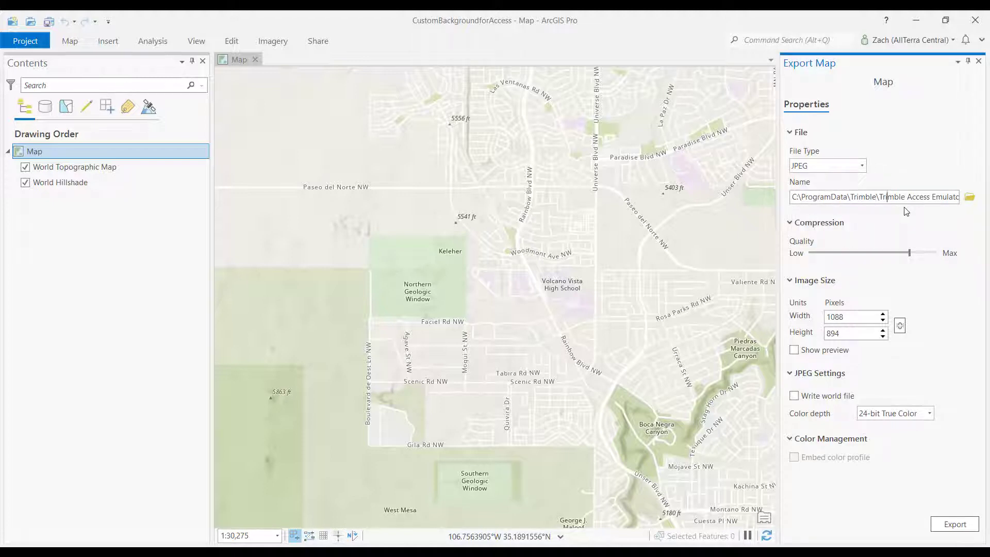
key(Right)
key(Right)
key(Right)
key(Right)
key(Right)
key(Right)
key(Right)
key(Right)
key(Right)
key(Right)
key(Right)
key(Right)
key(Right)
key(Right)
key(Right)
key(Right)
key(Right)
key(Right)
key(Right)
key(Right)
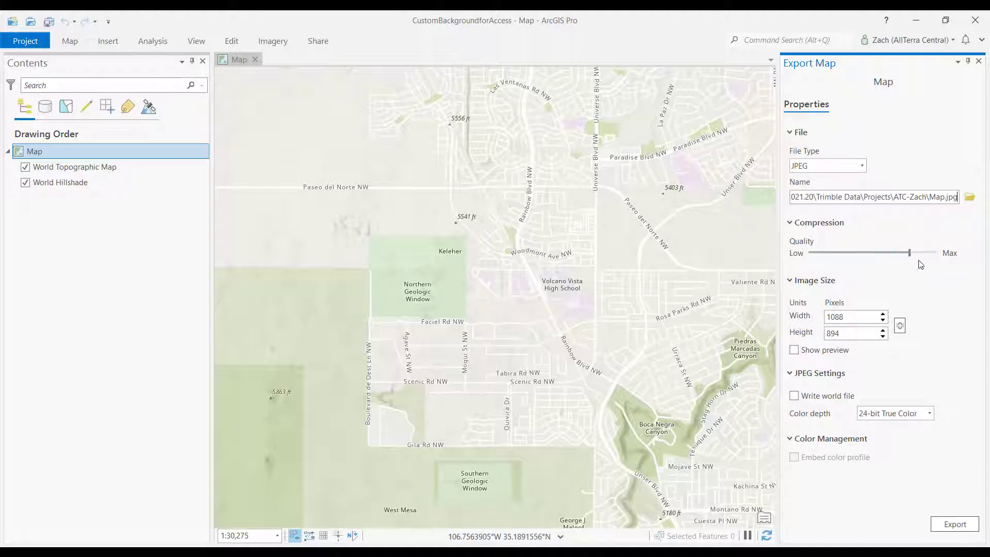
Export Map.jpg at maximum JPEG quality with a world file
mouse_move(912, 260)
drag(911, 256, 943, 258)
click(795, 400)
click(958, 525)
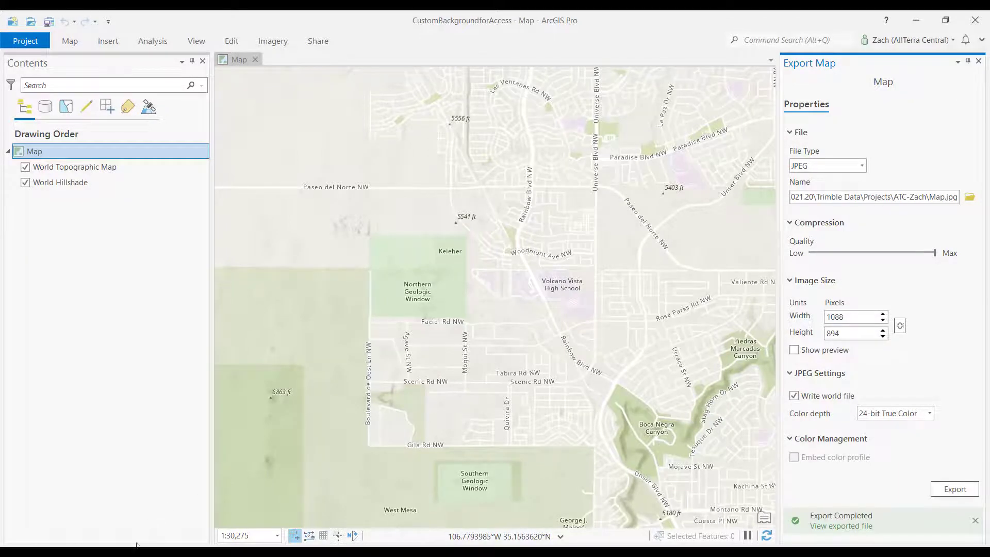
Check Map.jpg and Map.jgw in the ATC-Zach folder, then minimize Explorer and ArcGIS Pro
click(67, 511)
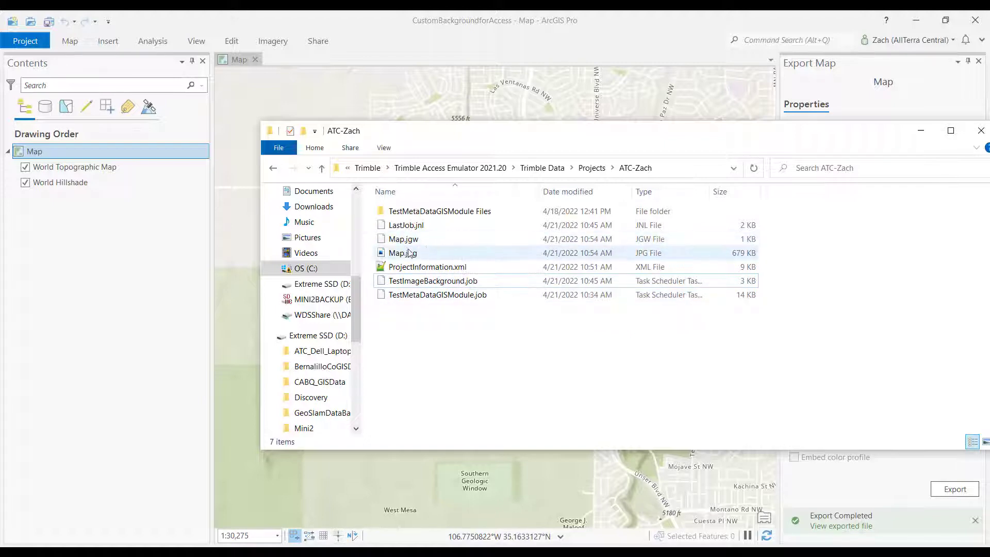
click(921, 130)
click(923, 30)
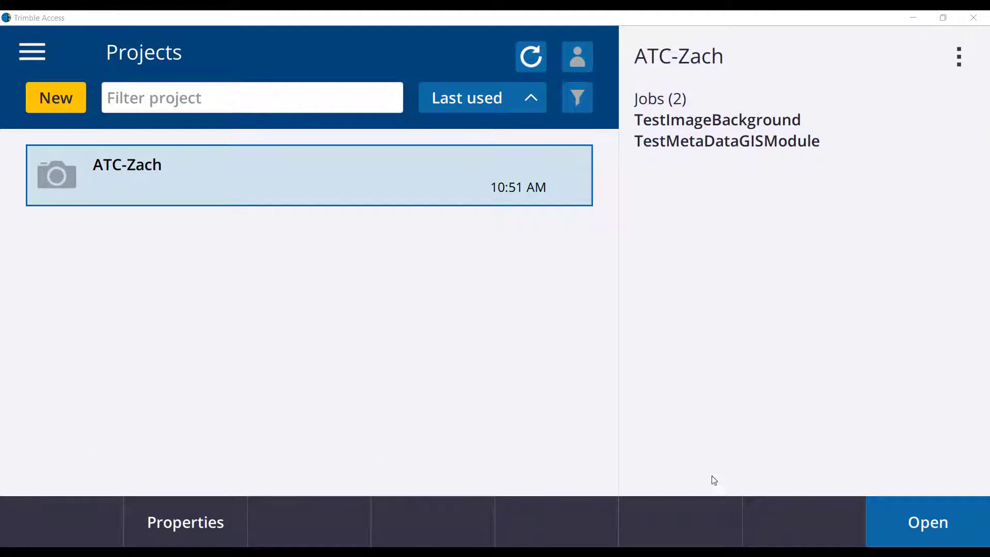
In project ATC-Zach, enable Map.jpg as a map file layer for the TestImageBackground job
click(919, 523)
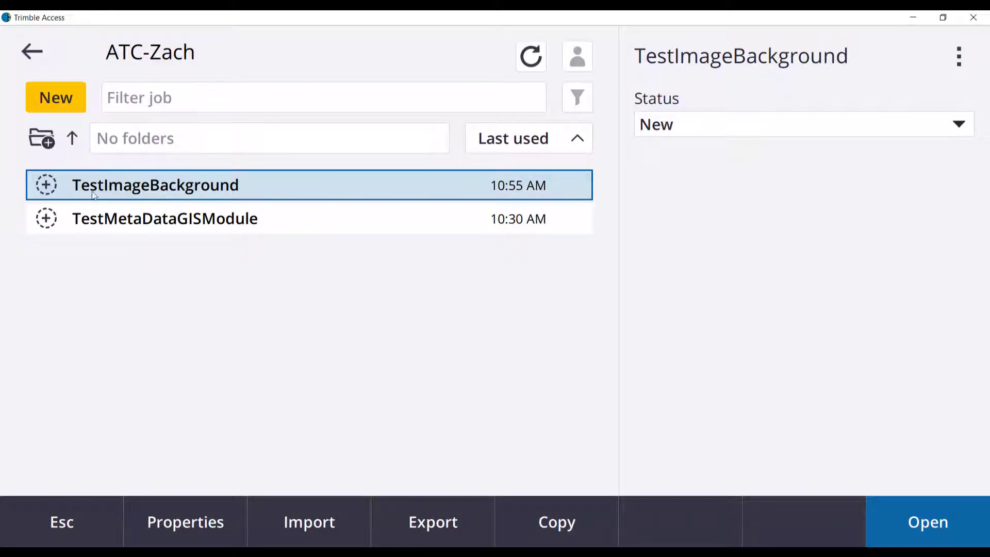
click(207, 524)
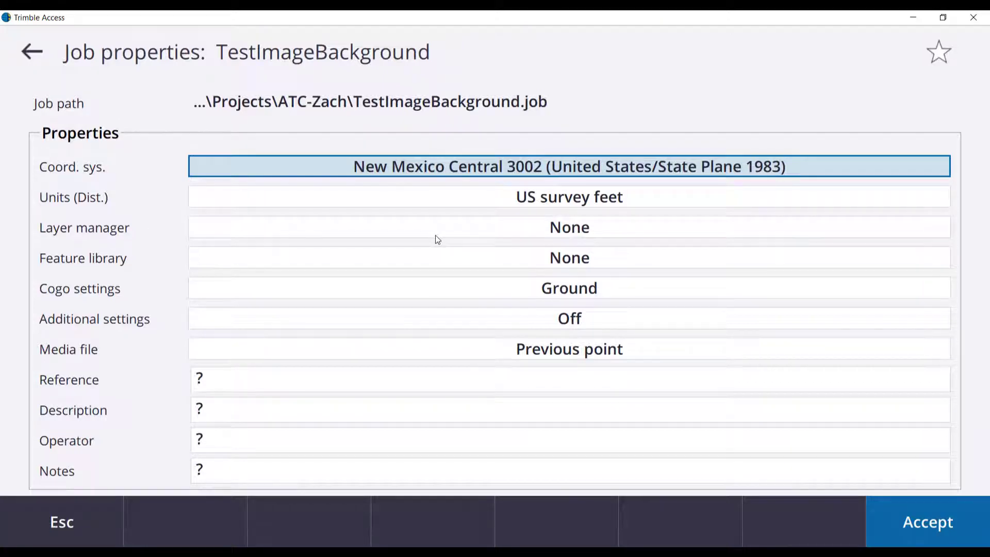
click(520, 231)
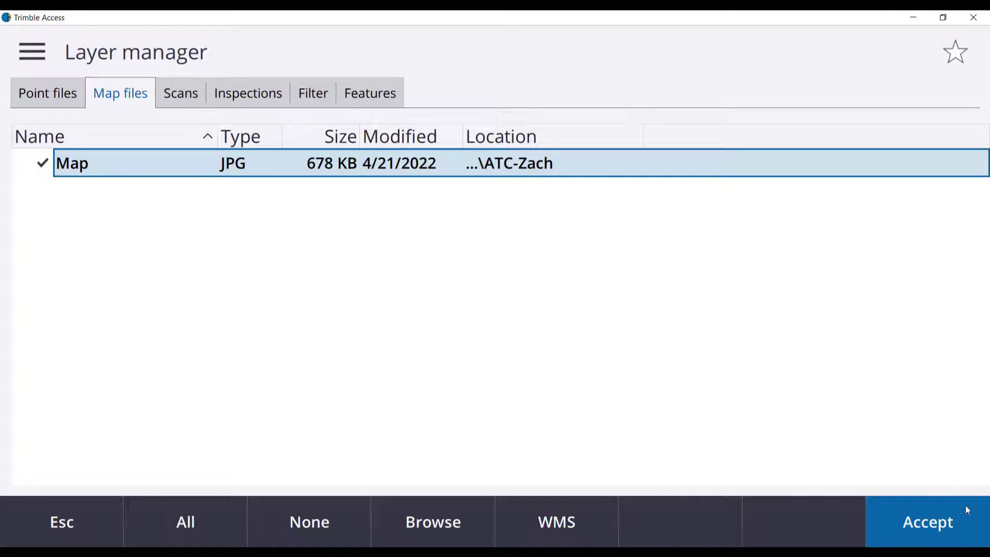
click(956, 522)
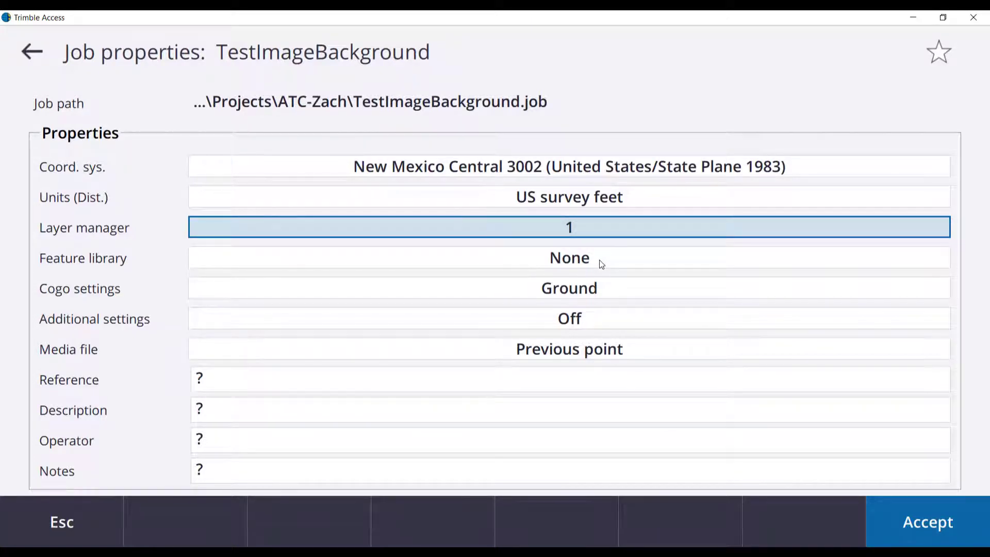
click(945, 518)
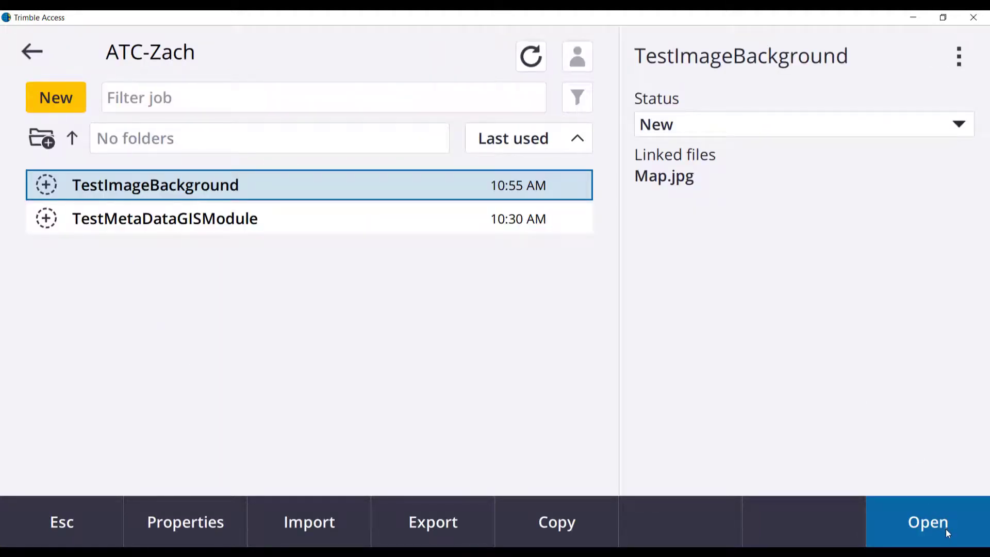
Open the TestImageBackground job's map, zoom and pan to Rainbow Blvd NW, and maximize the window
click(947, 532)
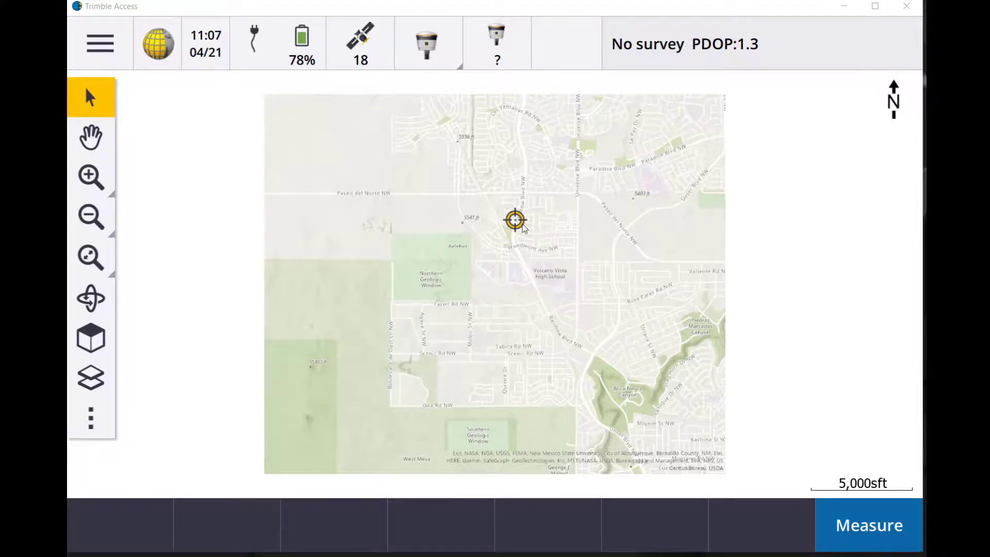
click(91, 176)
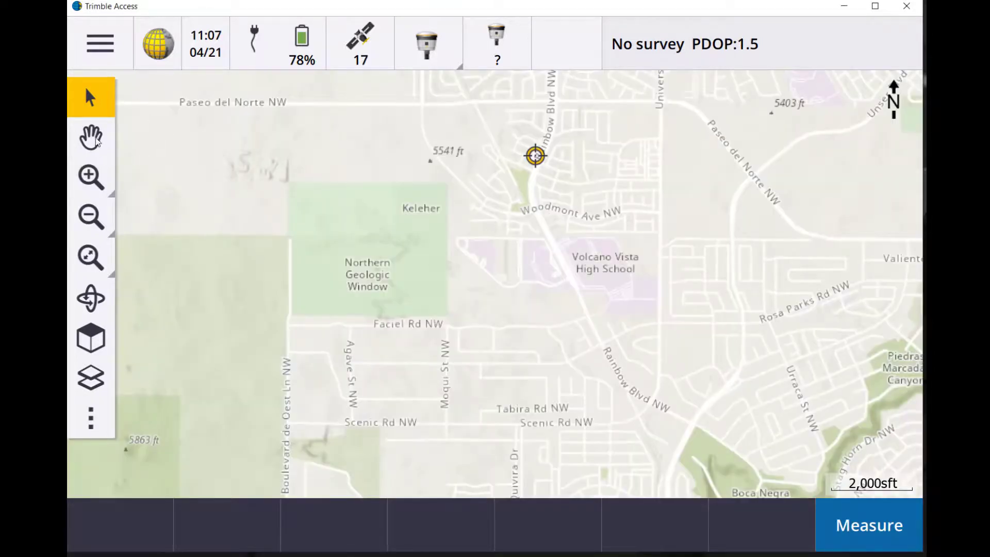
click(91, 137)
drag(573, 211, 539, 412)
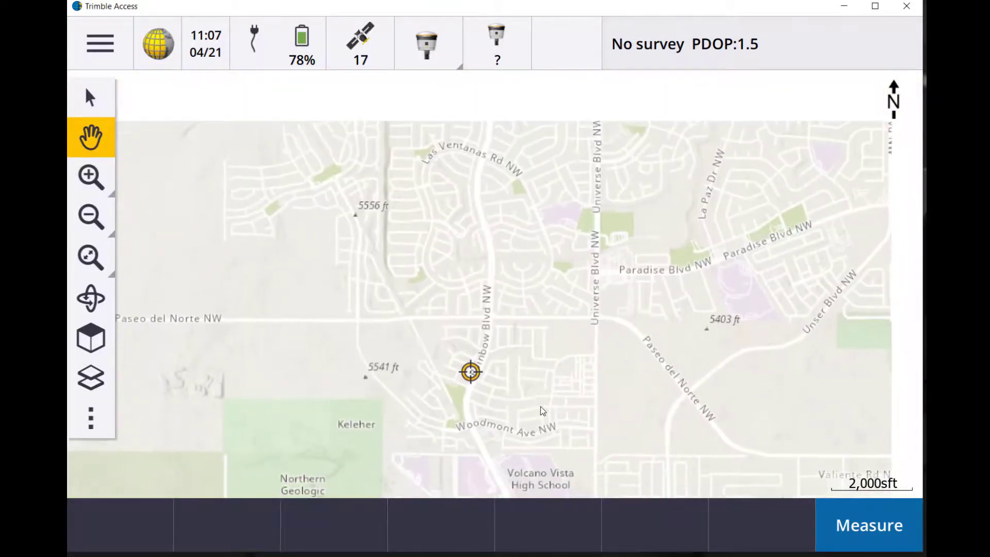
scroll(538, 411, up, 2)
drag(466, 432, 507, 279)
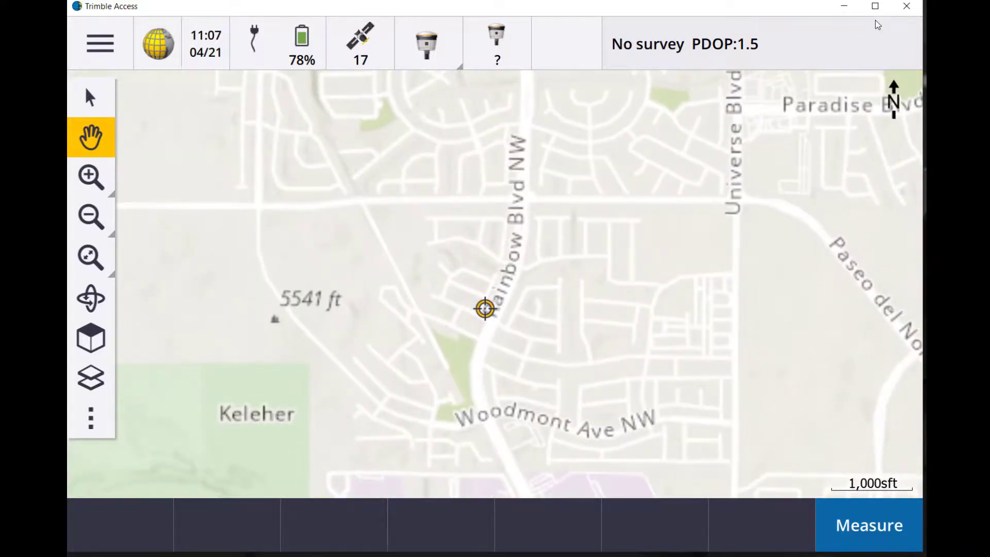
click(875, 5)
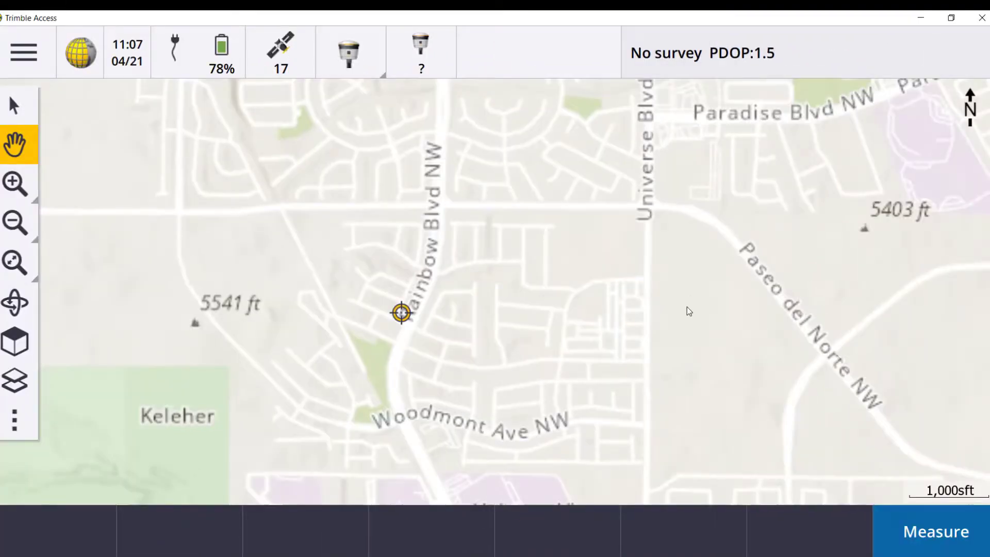